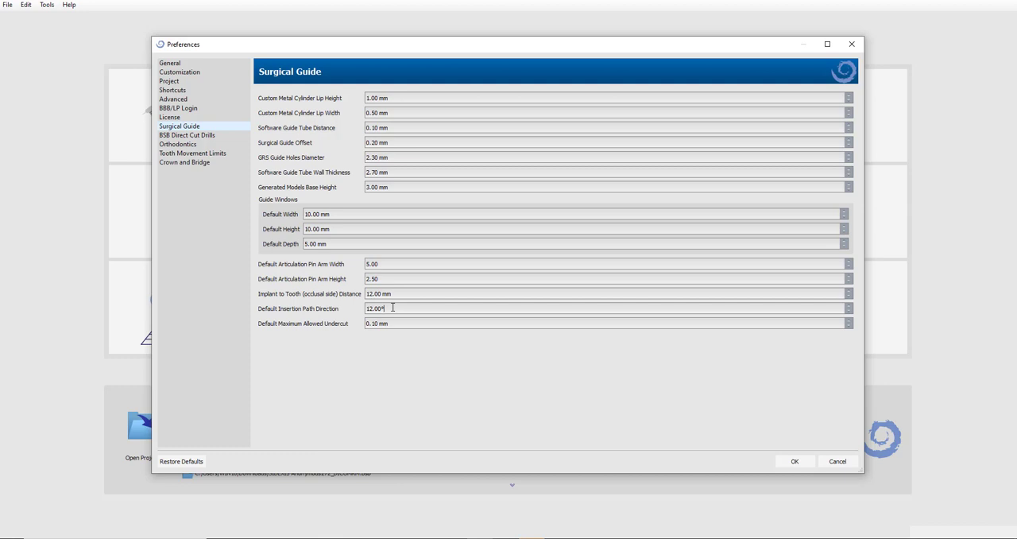
Examine the Default Insertion Path Direction setting in the Surgical Guide preferences.
{"action": "double_click", "coordinate": [393, 307]}
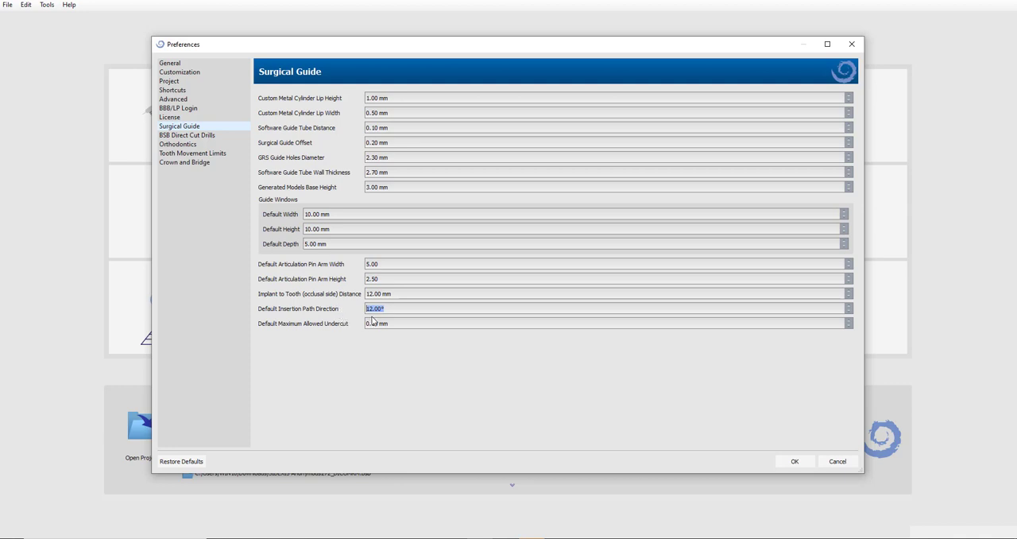
{"action": "left_click", "coordinate": [373, 312]}
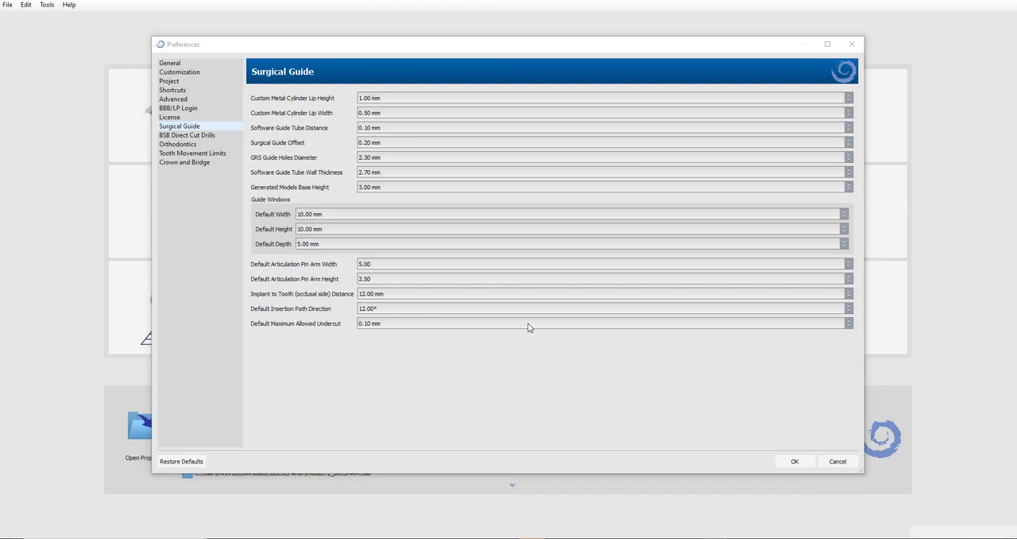
Set the default export file format to OBJ in the Customization preferences.
{"action": "left_click", "coordinate": [171, 72]}
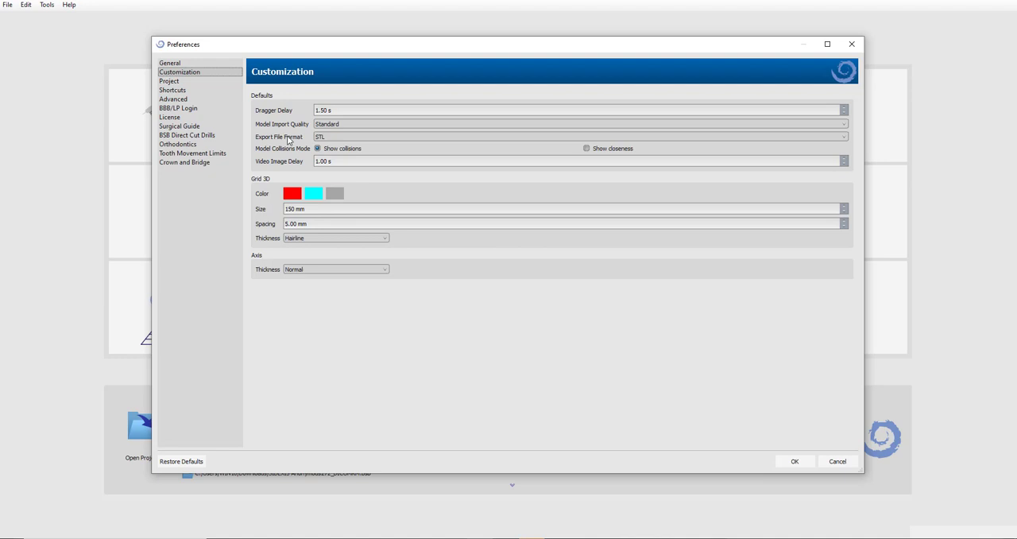
{"action": "left_click", "coordinate": [332, 138]}
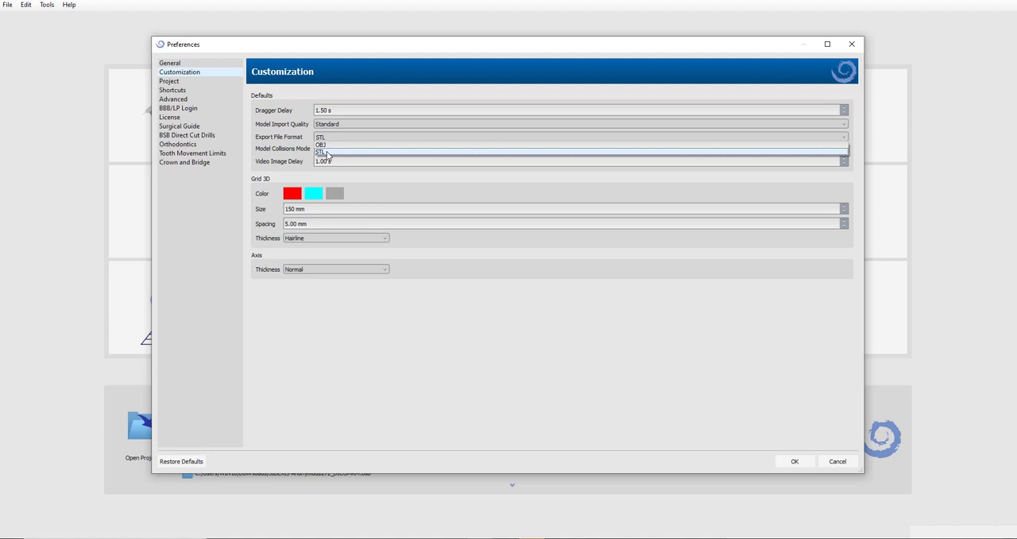
{"action": "left_click", "coordinate": [325, 153]}
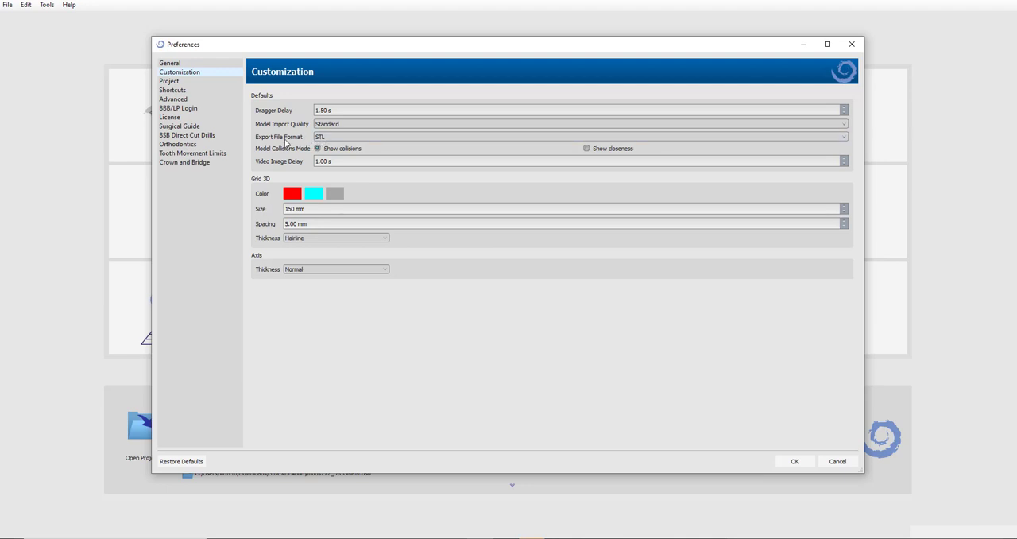
{"action": "left_click", "coordinate": [333, 139]}
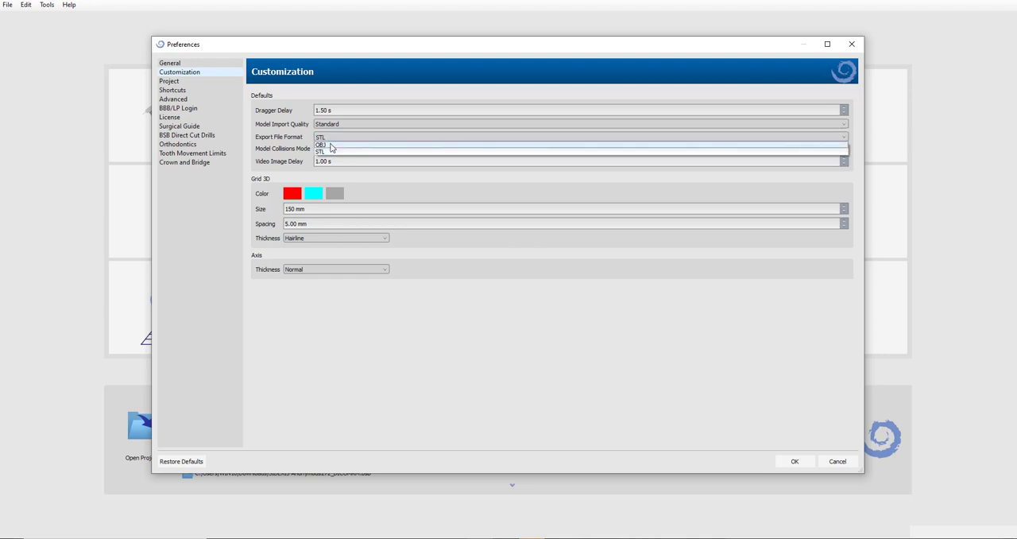
{"action": "left_click", "coordinate": [331, 148]}
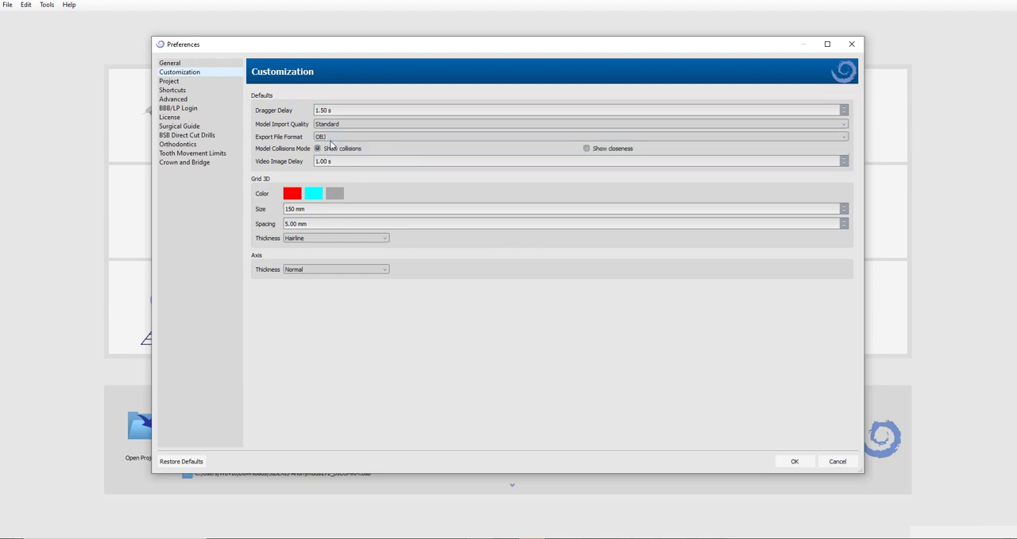
{"action": "left_click", "coordinate": [333, 137]}
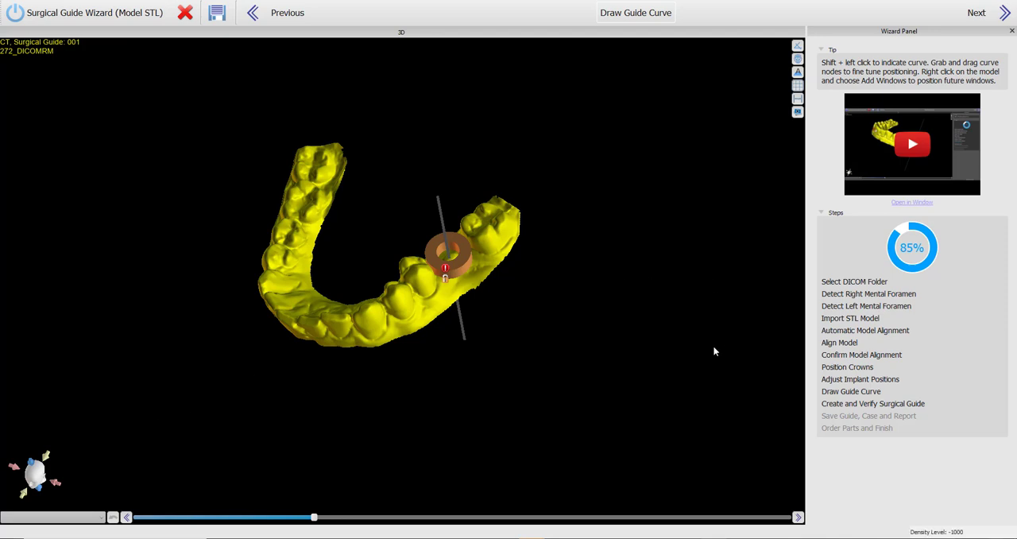
Start the wizard's guide curve along the outer side of the teeth, from the last molar past the implant tube toward the front.
{"action": "left_click_drag", "start_coordinate": [541, 451], "coordinate": [459, 428]}
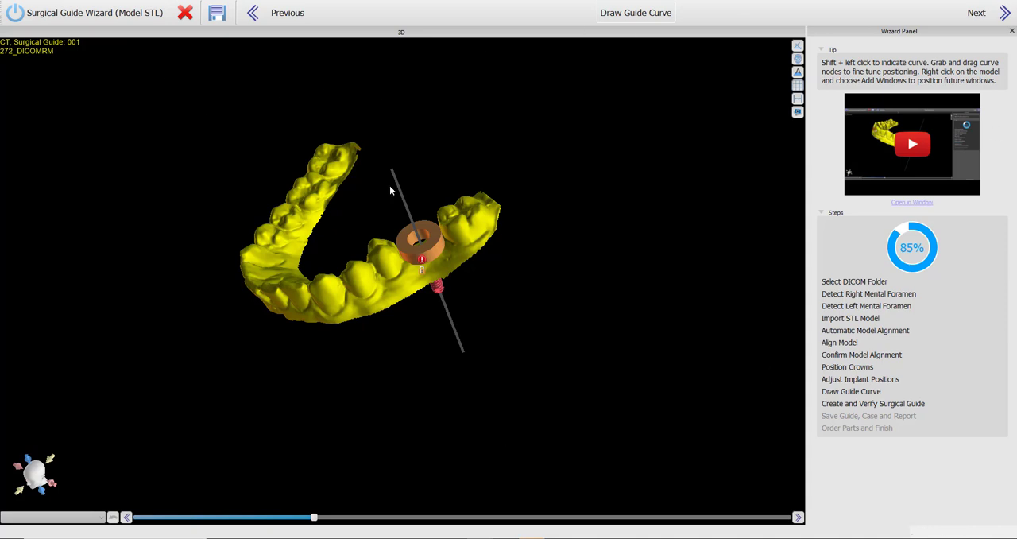
{"action": "left_click_drag", "start_coordinate": [317, 416], "coordinate": [307, 431]}
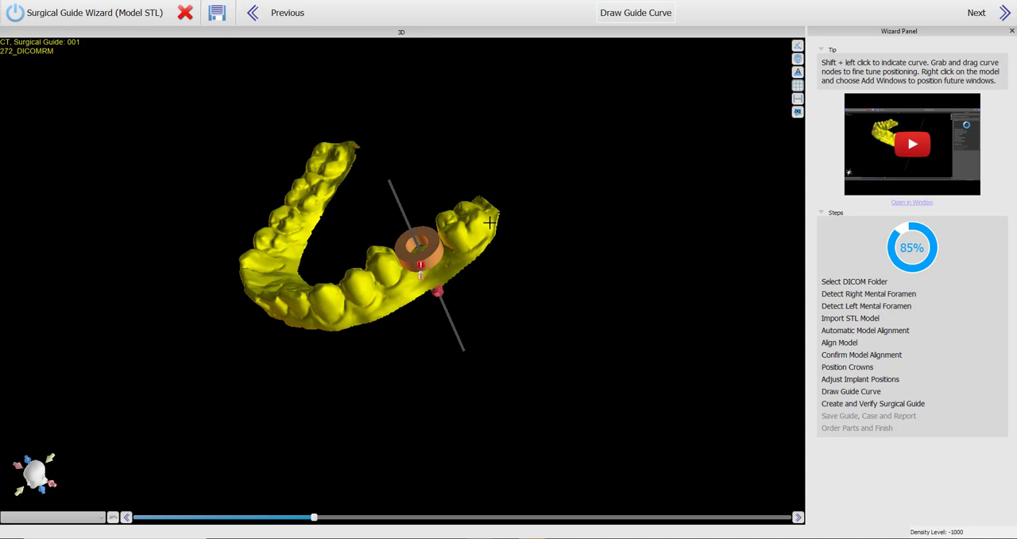
{"action": "left_click", "coordinate": [491, 222], "text": "shift"}
{"action": "left_click", "coordinate": [477, 248], "text": "shift"}
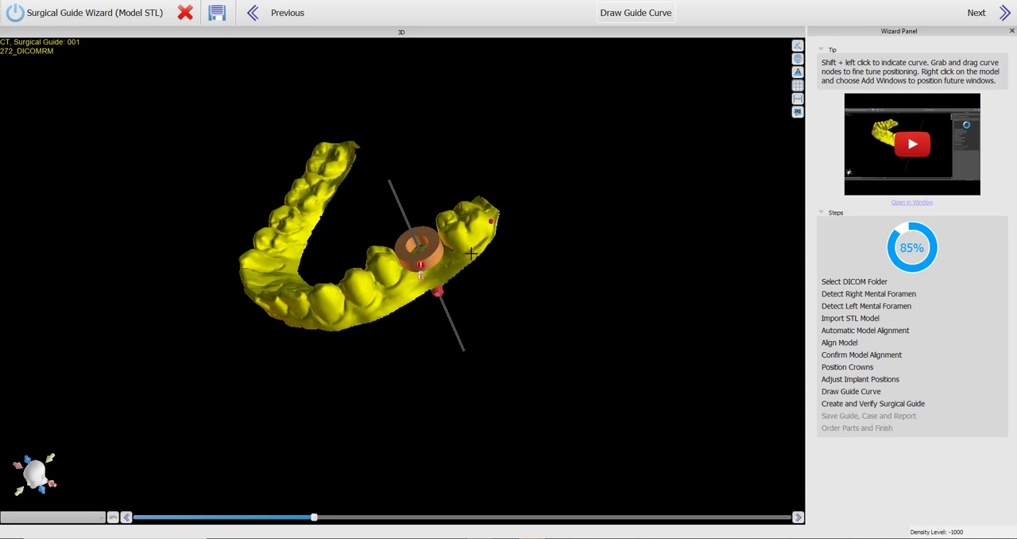
{"action": "left_click", "coordinate": [434, 276], "text": "shift"}
{"action": "left_click", "coordinate": [389, 301], "text": "shift"}
Continue the guide curve along the inner side and close it around the back of the last molar.
{"action": "left_click_drag", "start_coordinate": [366, 309], "coordinate": [476, 332]}
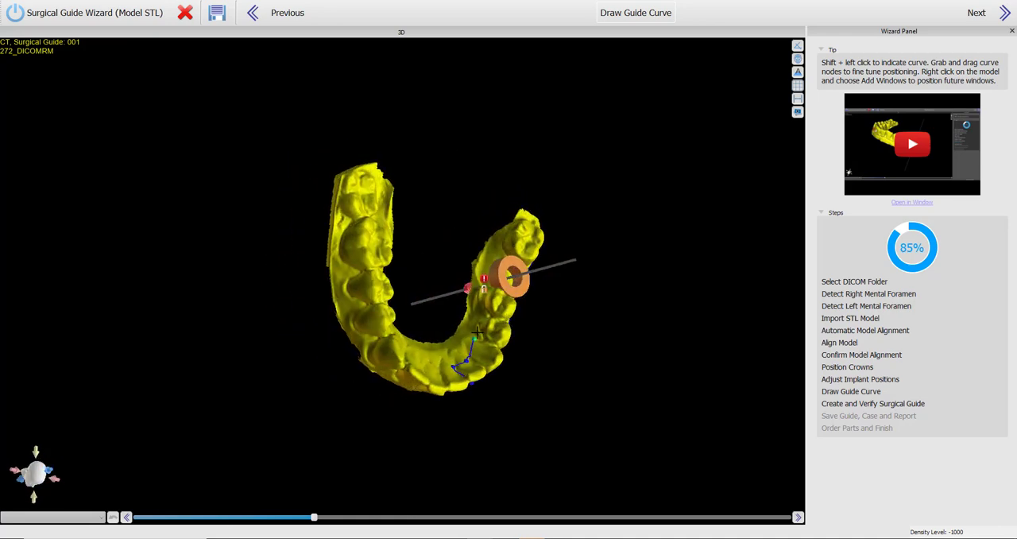
{"action": "left_click_drag", "start_coordinate": [531, 218], "coordinate": [447, 260]}
{"action": "left_click", "coordinate": [493, 220], "text": "shift"}
{"action": "left_click", "coordinate": [503, 224], "text": "shift"}
{"action": "left_click", "coordinate": [509, 227], "text": "shift"}
{"action": "left_click", "coordinate": [516, 232], "text": "shift"}
{"action": "left_click_drag", "start_coordinate": [536, 376], "coordinate": [450, 302]}
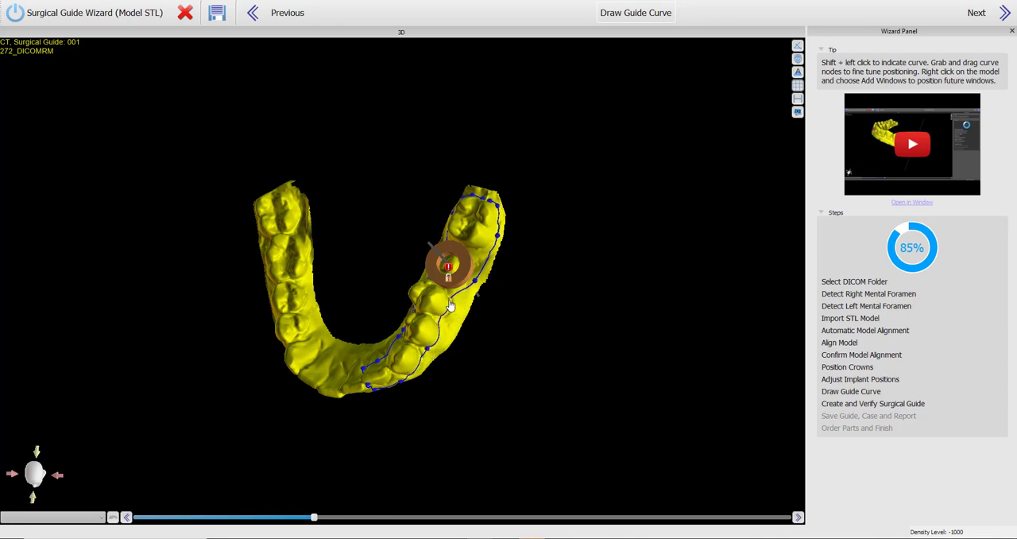
Generate the surgical guide from the drawn curve in the wizard and inspect its fit around the implant tube.
{"action": "left_click_drag", "start_coordinate": [552, 305], "coordinate": [469, 314]}
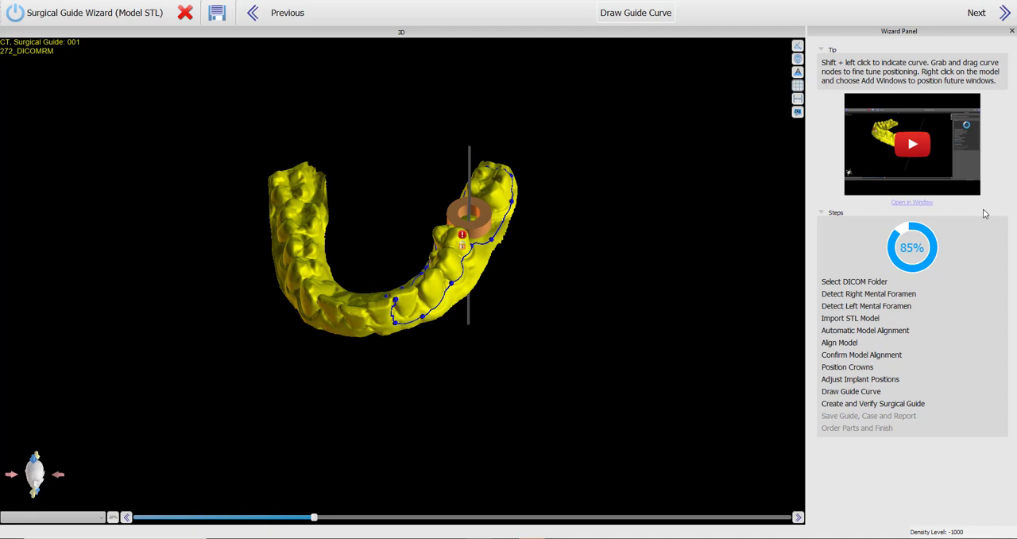
{"action": "left_click", "coordinate": [1006, 13]}
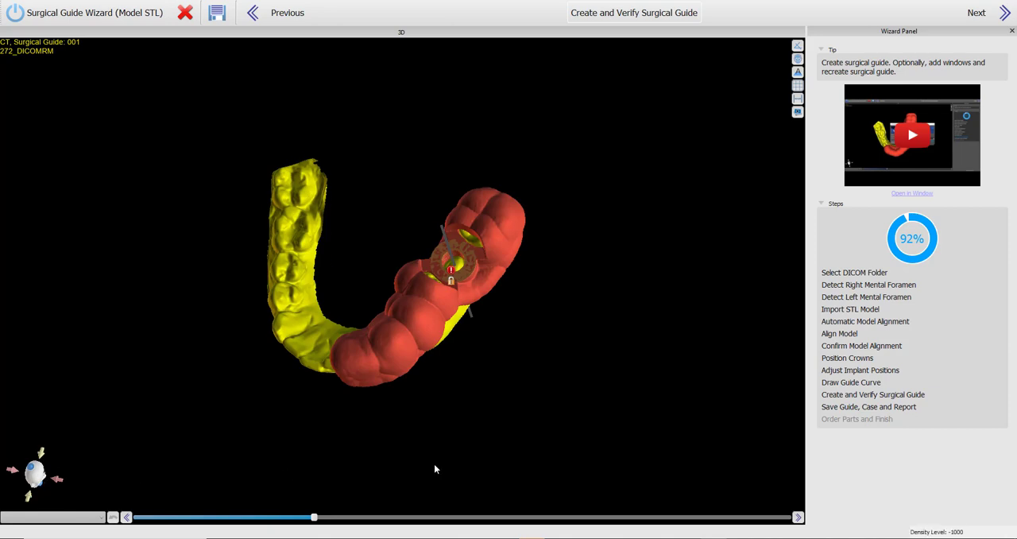
{"action": "left_click_drag", "start_coordinate": [431, 463], "coordinate": [515, 498]}
{"action": "right_click_drag", "start_coordinate": [516, 488], "coordinate": [519, 386]}
{"action": "left_click_drag", "start_coordinate": [678, 444], "coordinate": [442, 227]}
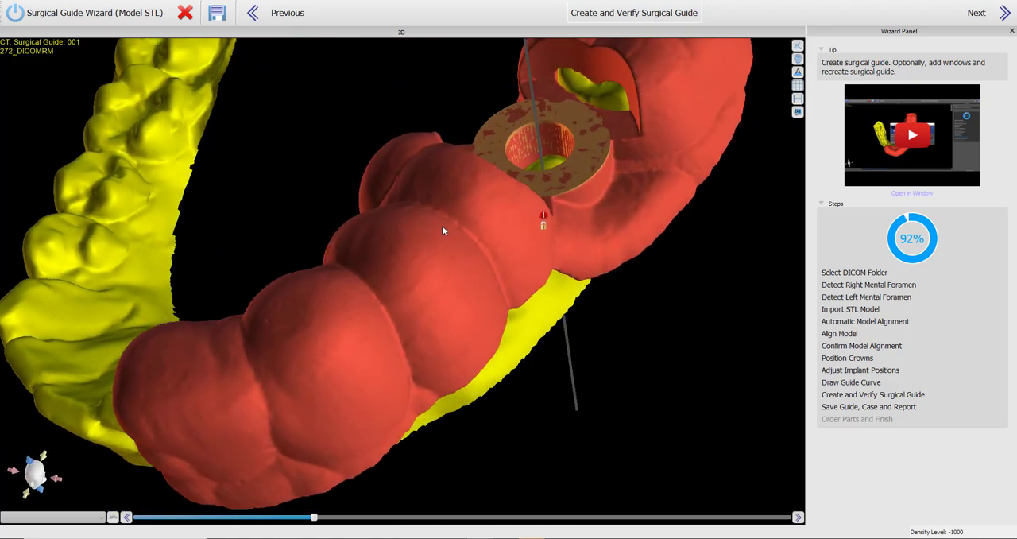
{"action": "right_click_drag", "start_coordinate": [443, 227], "coordinate": [451, 274]}
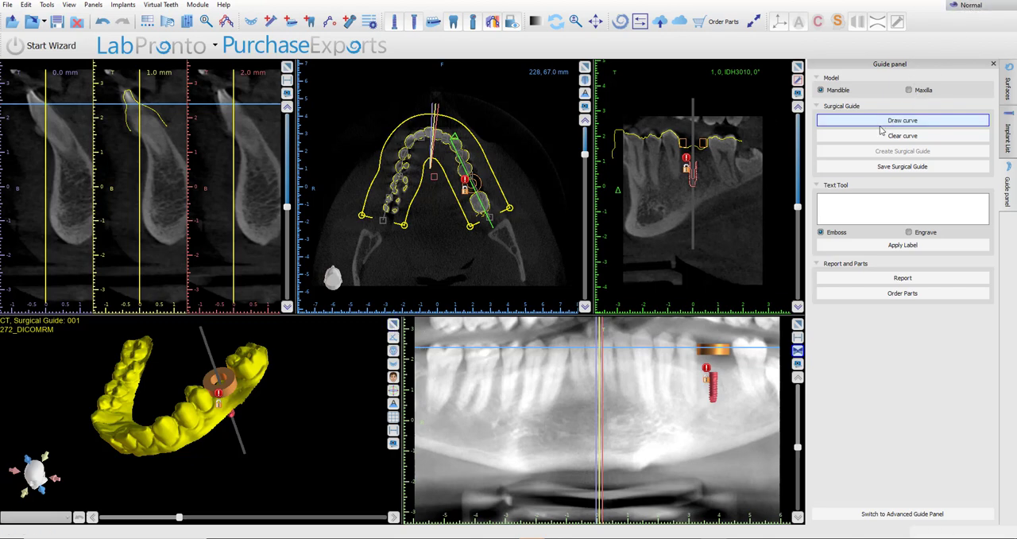
Maximize the 3D view and draw a surgical guide curve along the outer side of the teeth from the last molar to the front.
{"action": "left_click", "coordinate": [392, 324]}
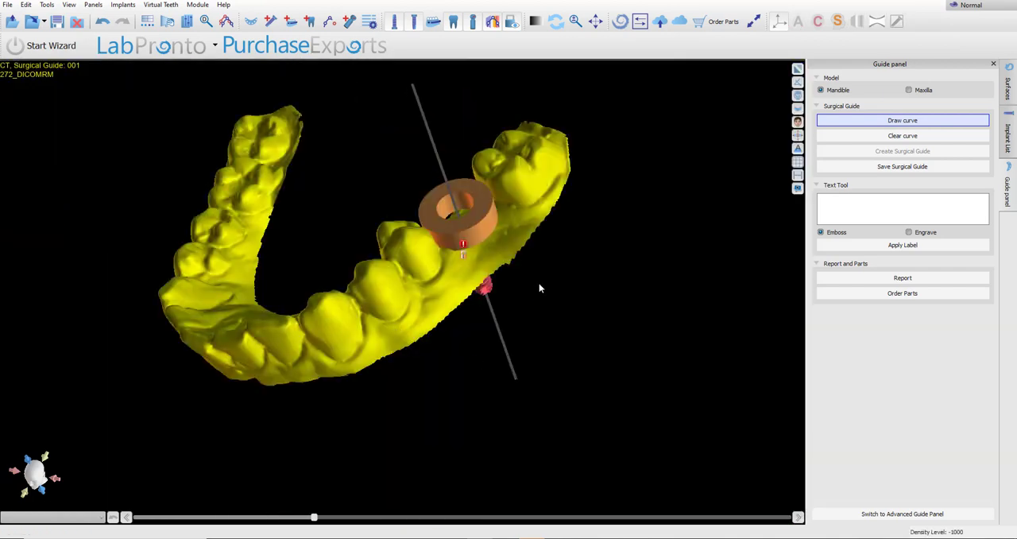
{"action": "scroll", "coordinate": [539, 283], "scroll_direction": "down", "scroll_amount": 2}
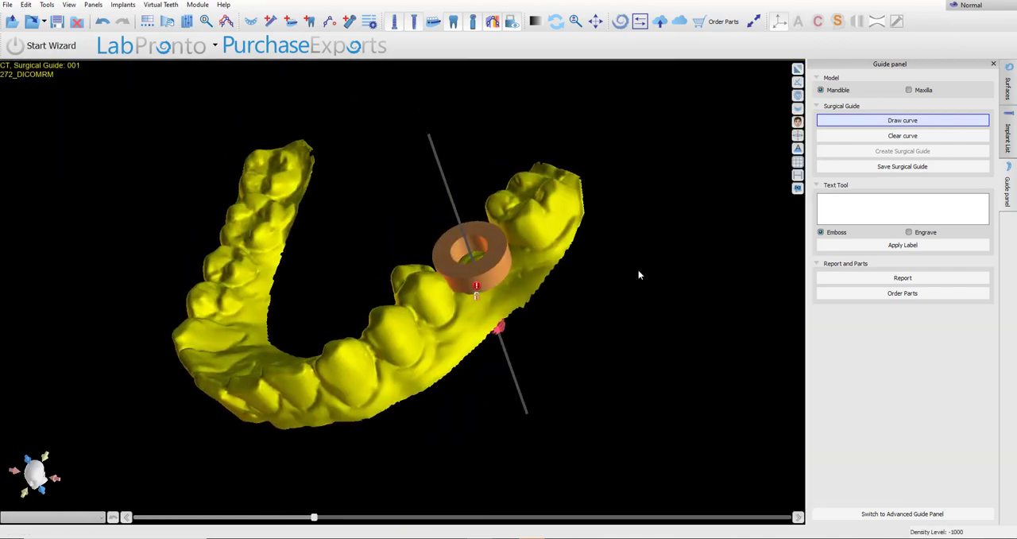
{"action": "left_click", "coordinate": [920, 121]}
{"action": "left_click", "coordinate": [565, 211]}
{"action": "left_click", "coordinate": [504, 300]}
{"action": "left_click", "coordinate": [408, 350]}
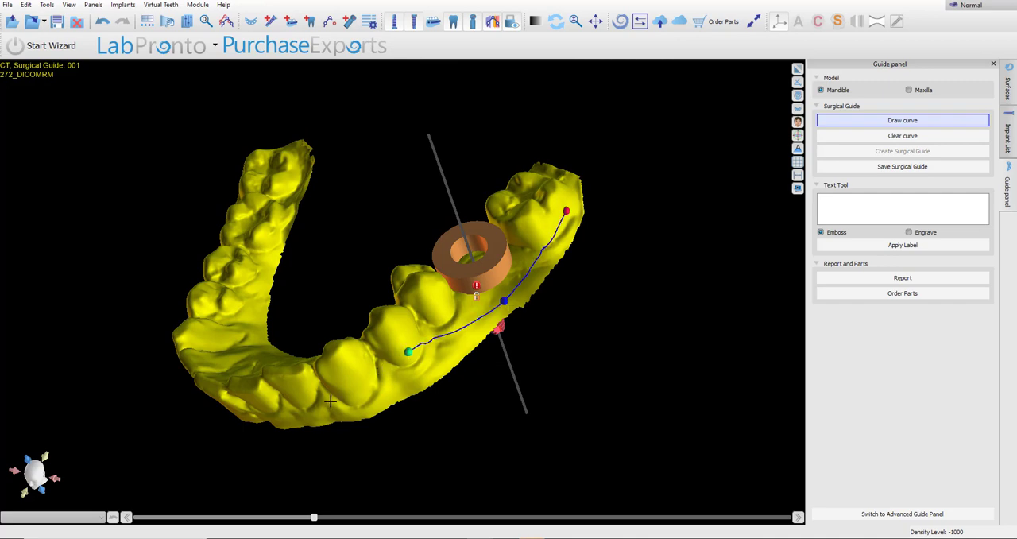
{"action": "left_click", "coordinate": [332, 402]}
Carry the guide curve across the front tooth and onto the inner side of the arch.
{"action": "right_click_drag", "start_coordinate": [276, 407], "coordinate": [469, 418]}
{"action": "left_click", "coordinate": [359, 382]}
{"action": "left_click", "coordinate": [394, 405]}
{"action": "left_click", "coordinate": [493, 419]}
{"action": "left_click", "coordinate": [513, 364]}
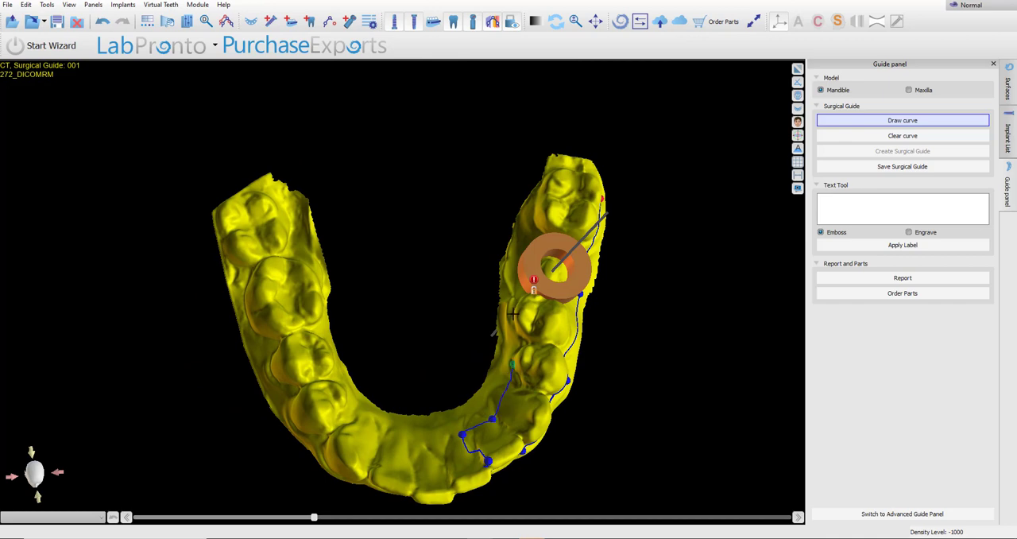
Complete the guide curve along the inner side past the implant tube and close it behind the last molar.
{"action": "left_click", "coordinate": [513, 302]}
{"action": "left_click", "coordinate": [530, 230]}
{"action": "left_click", "coordinate": [546, 173]}
{"action": "left_click", "coordinate": [557, 163]}
{"action": "right_click_drag", "start_coordinate": [710, 181], "coordinate": [531, 319]}
{"action": "left_click", "coordinate": [565, 217]}
{"action": "left_click", "coordinate": [577, 234]}
{"action": "left_click", "coordinate": [585, 253]}
Create the surgical guide from the closed curve and inspect it from several angles.
{"action": "right_click_drag", "start_coordinate": [22, 493], "coordinate": [32, 362]}
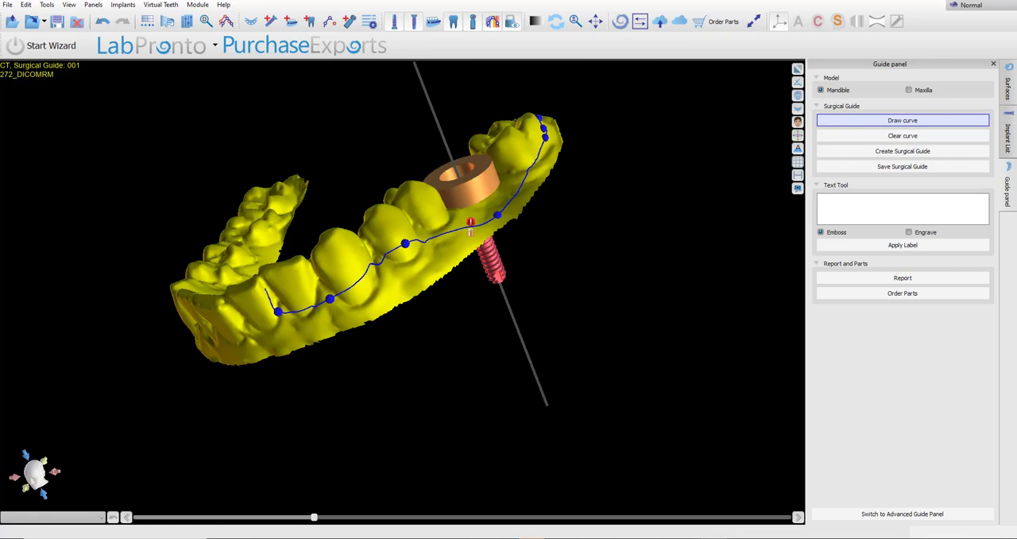
{"action": "left_click", "coordinate": [888, 153]}
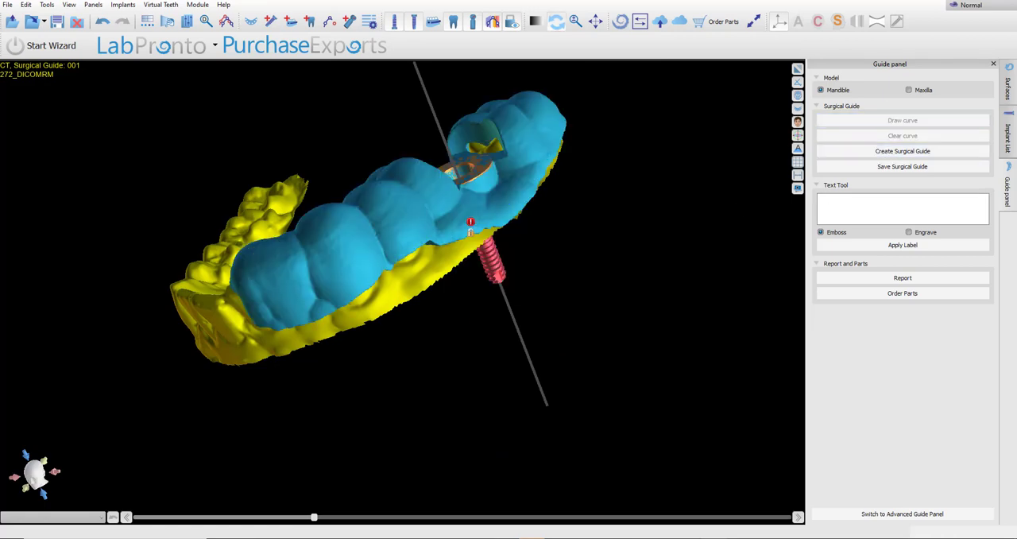
{"action": "right_click_drag", "start_coordinate": [203, 388], "coordinate": [505, 475]}
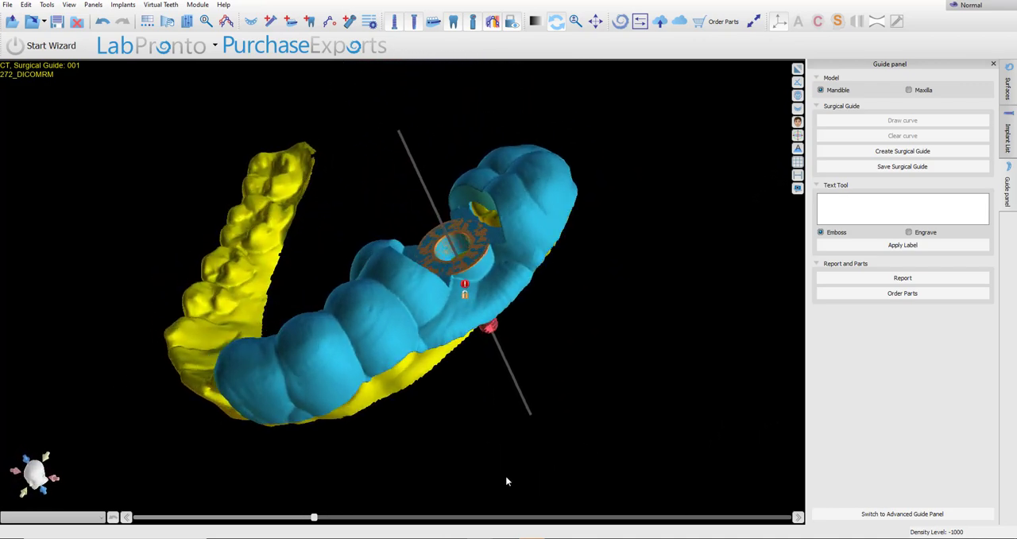
{"action": "scroll", "coordinate": [502, 468], "scroll_direction": "up", "scroll_amount": 2}
{"action": "right_click_drag", "start_coordinate": [450, 423], "coordinate": [447, 412]}
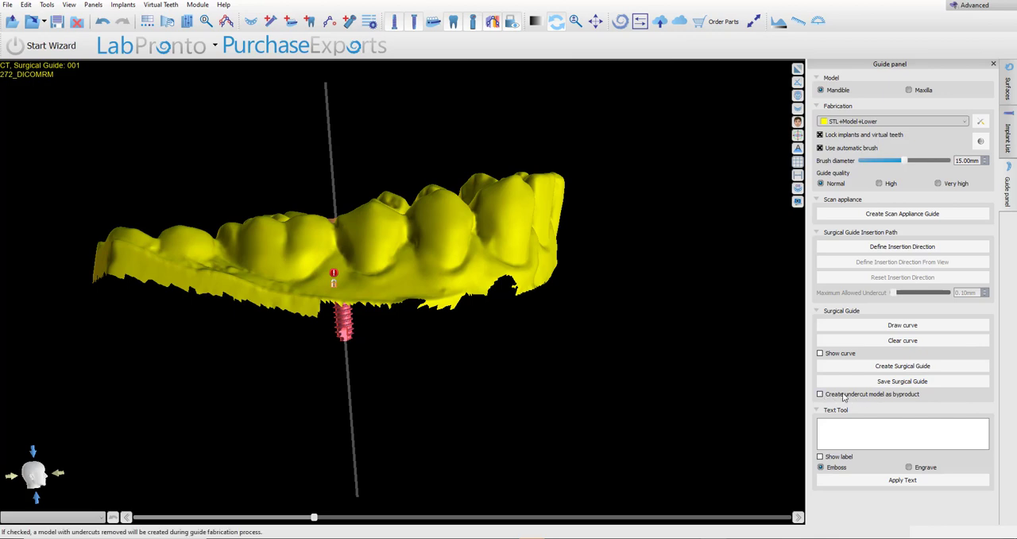
Display the guide insertion direction and check its defaults in the Surgical Guide preferences without changing them.
{"action": "left_click", "coordinate": [866, 251]}
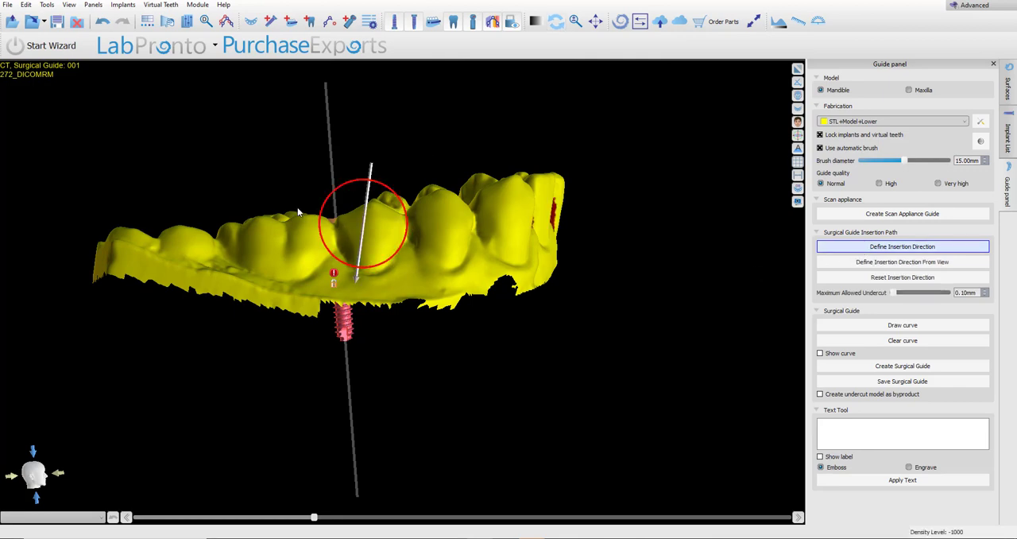
{"action": "left_click", "coordinate": [47, 5]}
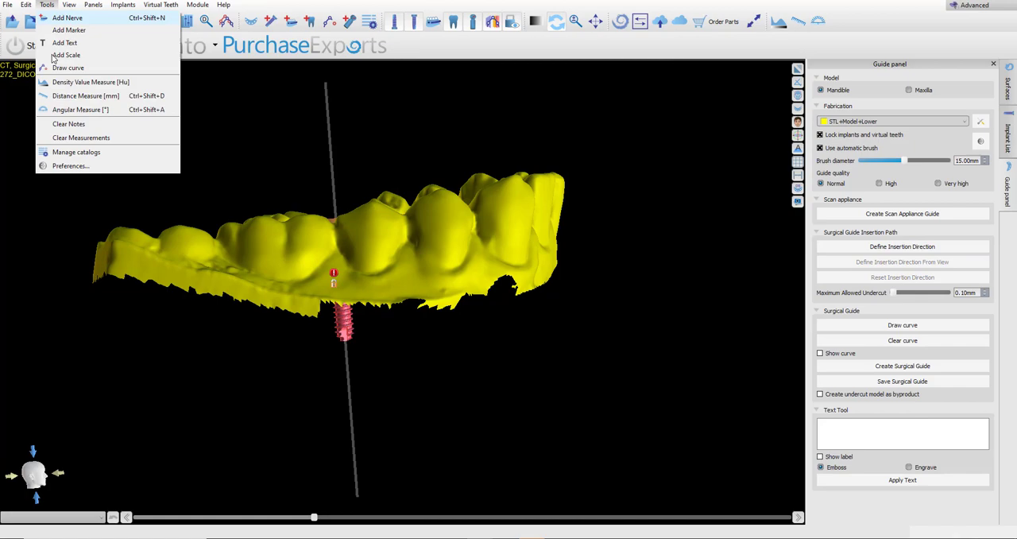
{"action": "left_click", "coordinate": [57, 168]}
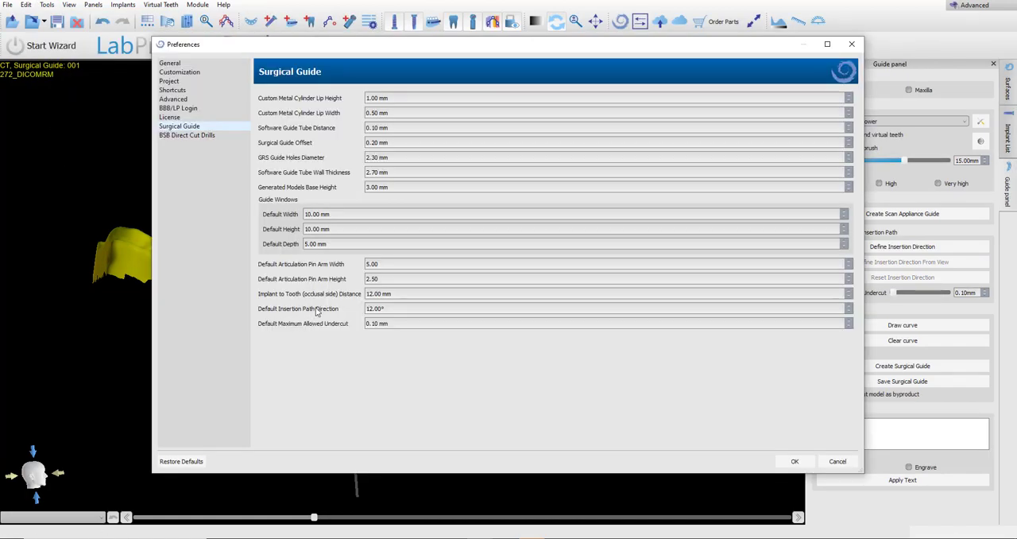
{"action": "left_click", "coordinate": [837, 462]}
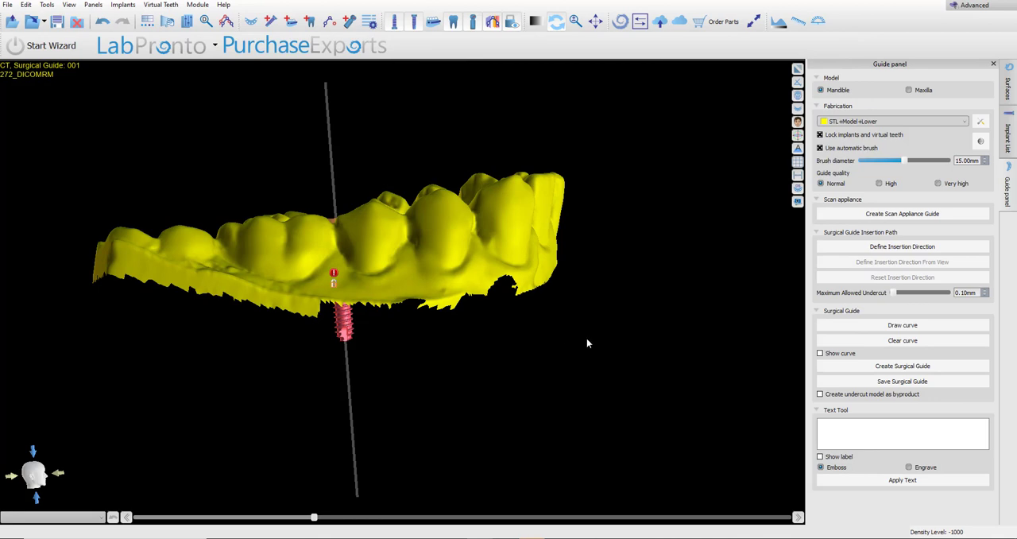
Define the guide's insertion direction by tilting the insertion axis slightly to reduce the undercut on the front teeth.
{"action": "left_click", "coordinate": [916, 246]}
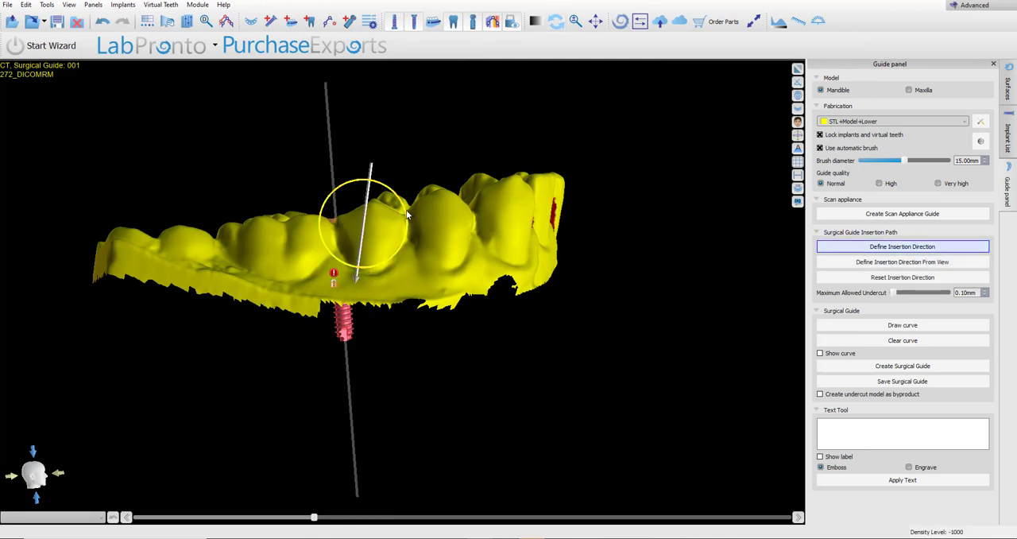
{"action": "left_click_drag", "start_coordinate": [406, 211], "coordinate": [407, 215]}
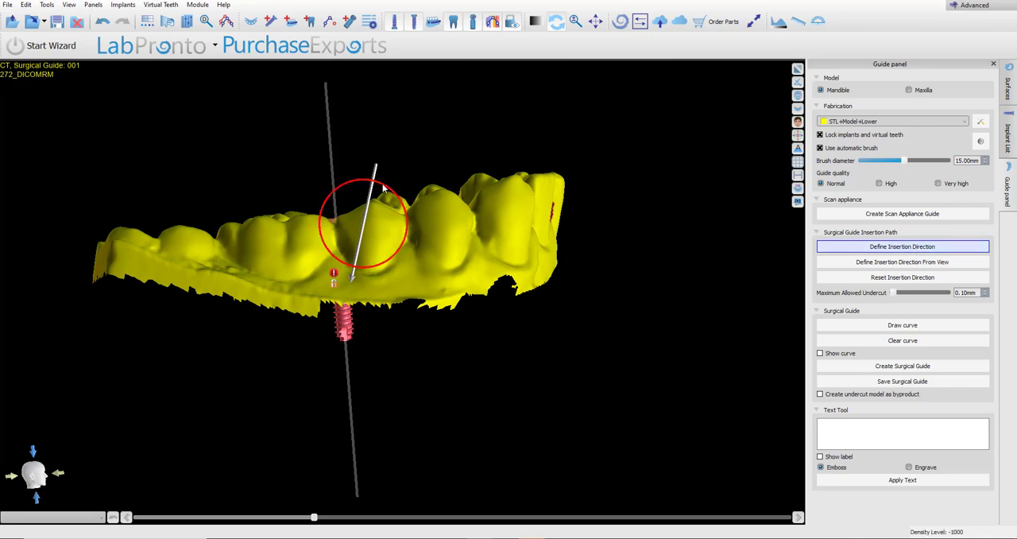
Show the existing guide curve and create the surgical guide with the adjusted insertion direction.
{"action": "left_click", "coordinate": [875, 329]}
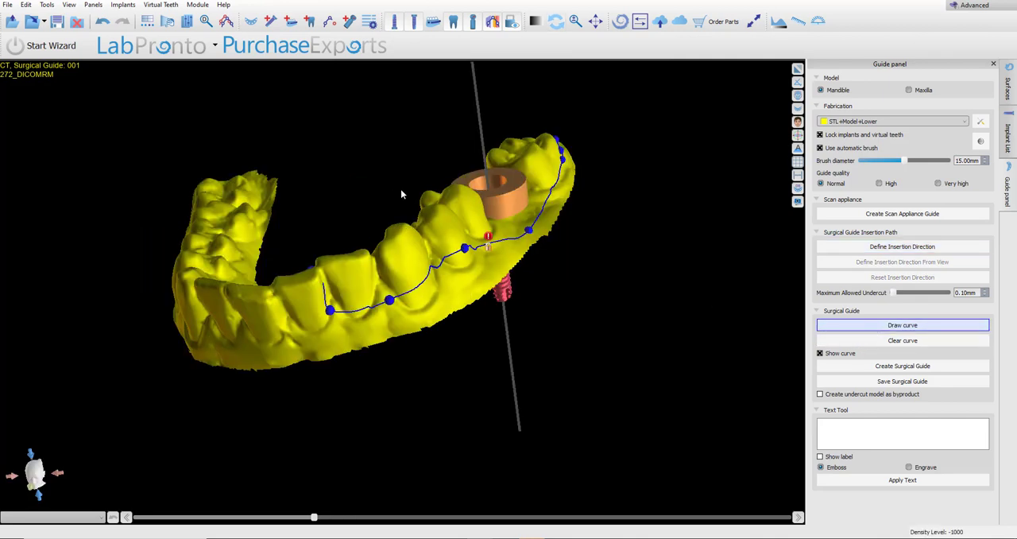
{"action": "left_click_drag", "start_coordinate": [401, 194], "coordinate": [387, 274]}
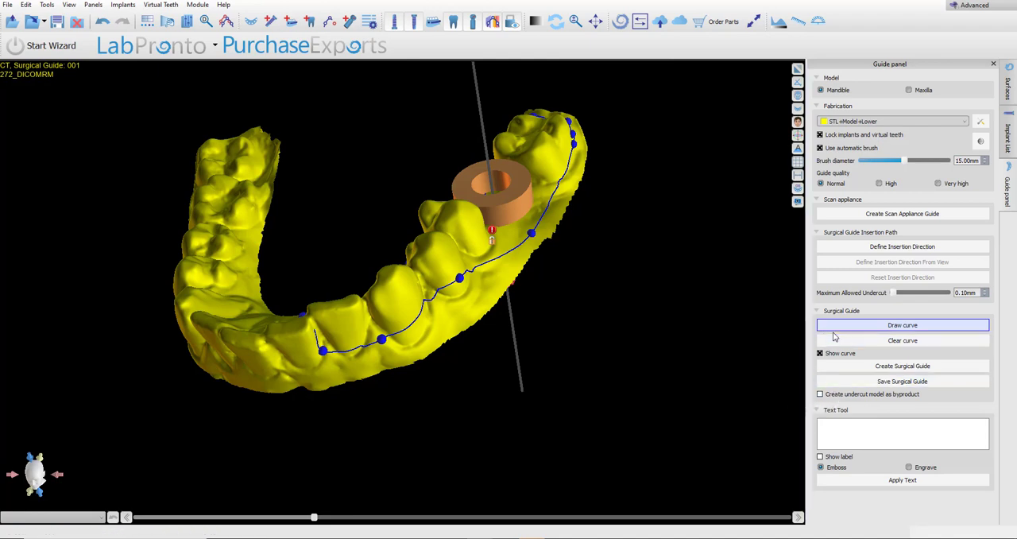
{"action": "left_click", "coordinate": [844, 367]}
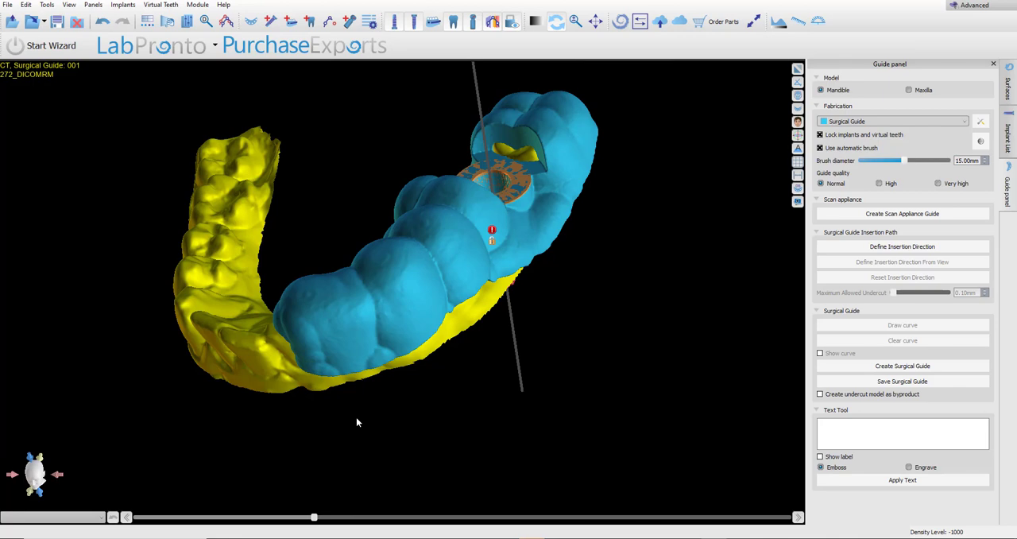
Delete the surgical guide surface from the STL surfaces and return to the guide settings.
{"action": "left_click", "coordinate": [1008, 89]}
{"action": "left_click", "coordinate": [980, 125]}
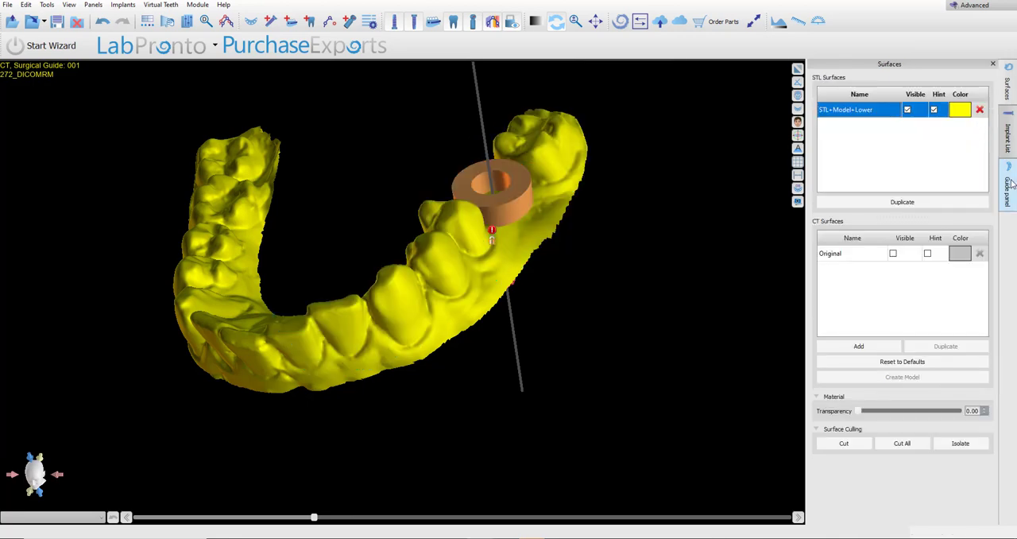
{"action": "left_click", "coordinate": [1008, 186]}
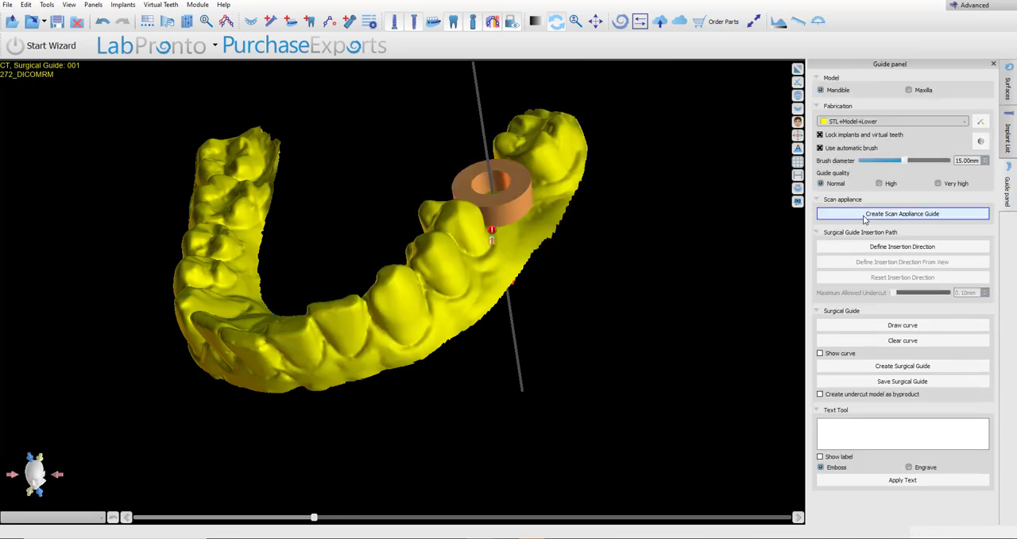
Enable creation of an undercut model as a byproduct and define the guide's insertion direction by slightly tilting the insertion axis.
{"action": "left_click", "coordinate": [842, 397]}
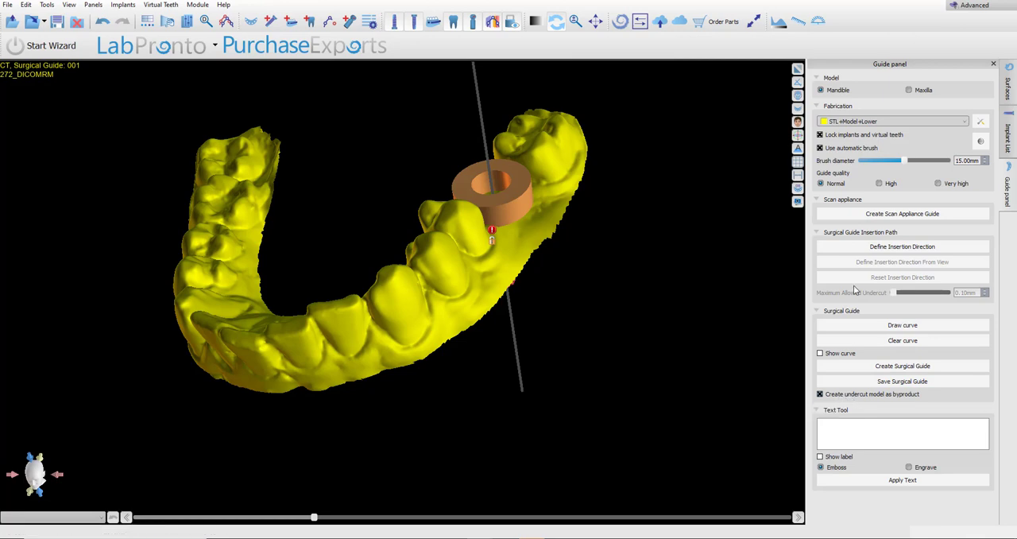
{"action": "left_click", "coordinate": [862, 247]}
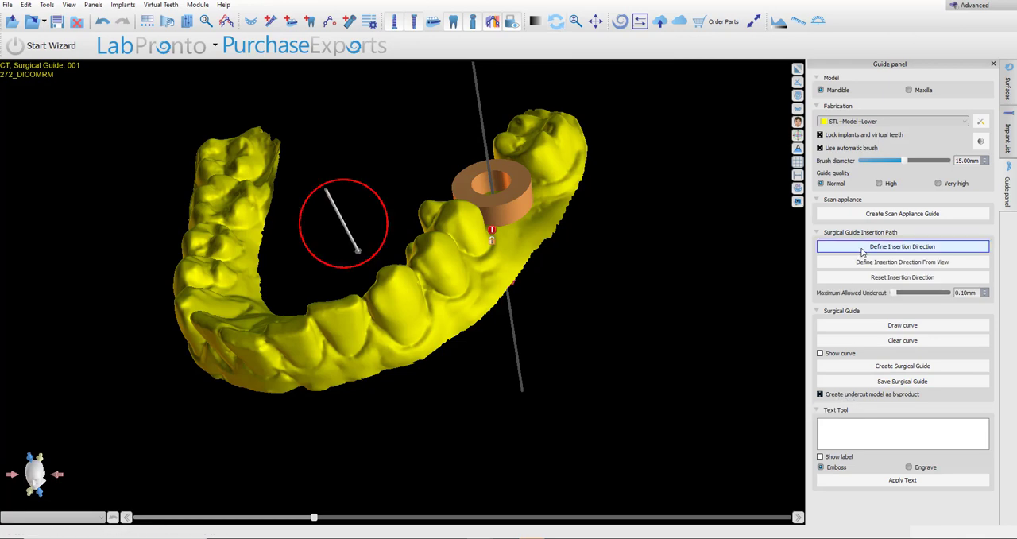
{"action": "left_click_drag", "start_coordinate": [220, 488], "coordinate": [644, 274]}
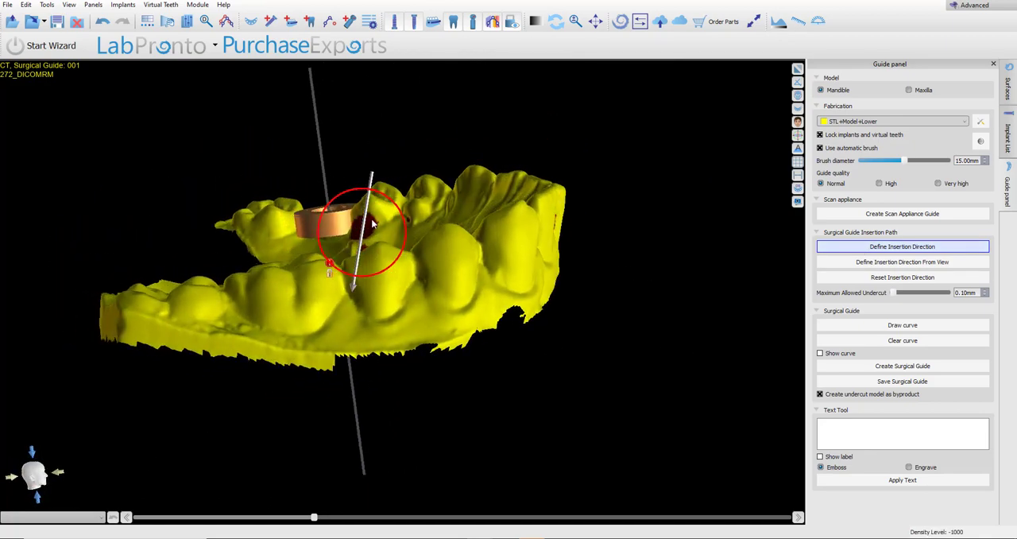
{"action": "left_click_drag", "start_coordinate": [404, 224], "coordinate": [405, 227]}
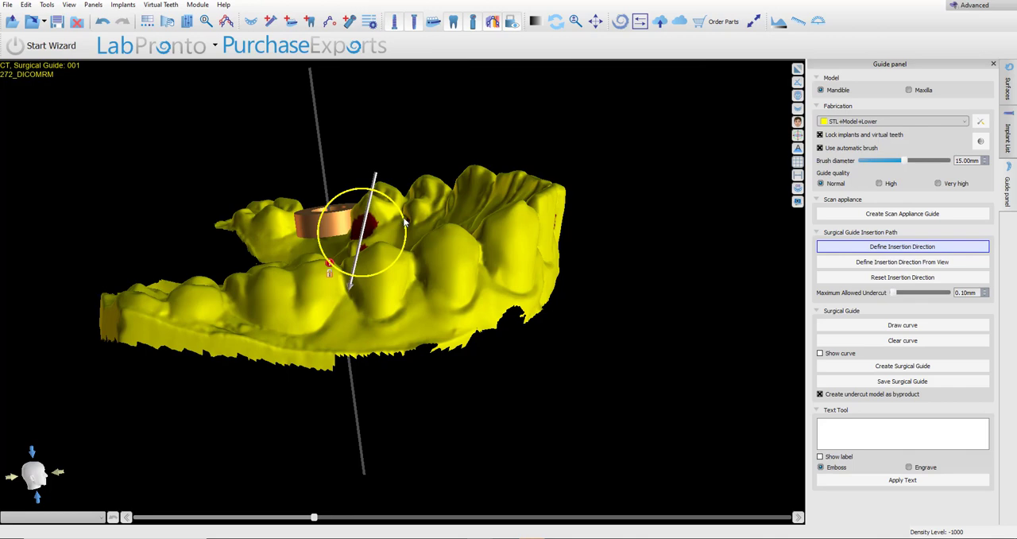
Show the existing guide curve and create the surgical guide together with its undercut model, then inspect both from the other side.
{"action": "left_click", "coordinate": [890, 367]}
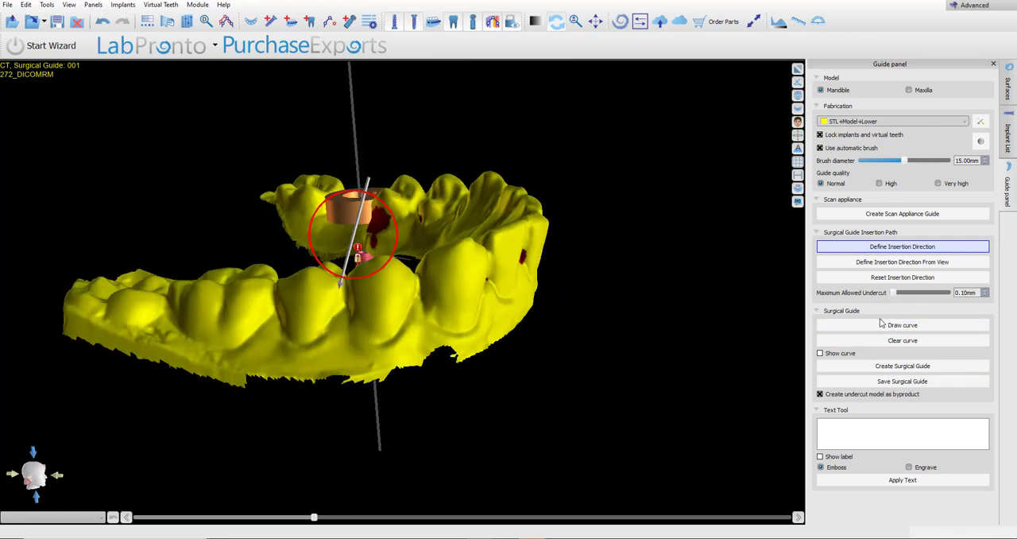
{"action": "left_click", "coordinate": [938, 368]}
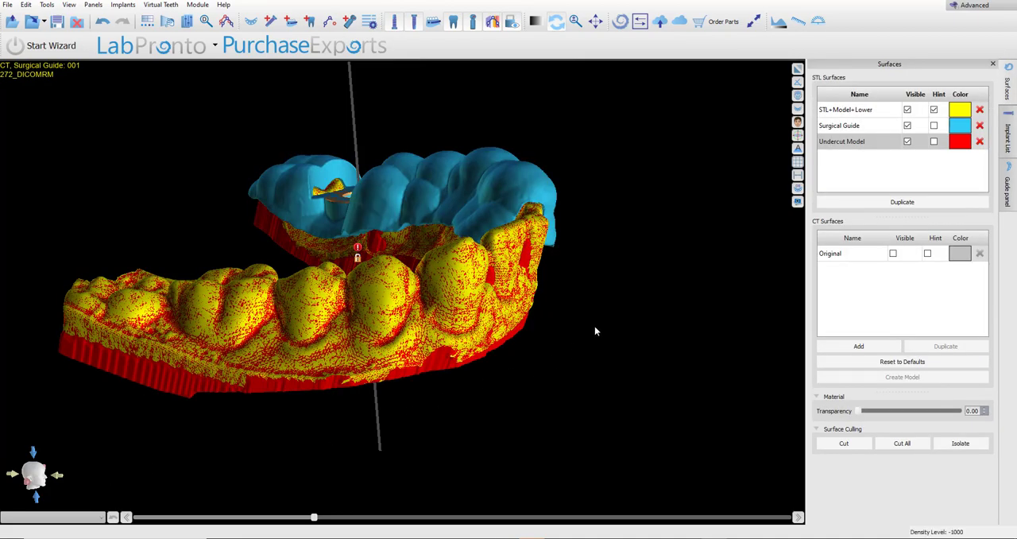
{"action": "left_click_drag", "start_coordinate": [609, 315], "coordinate": [238, 322]}
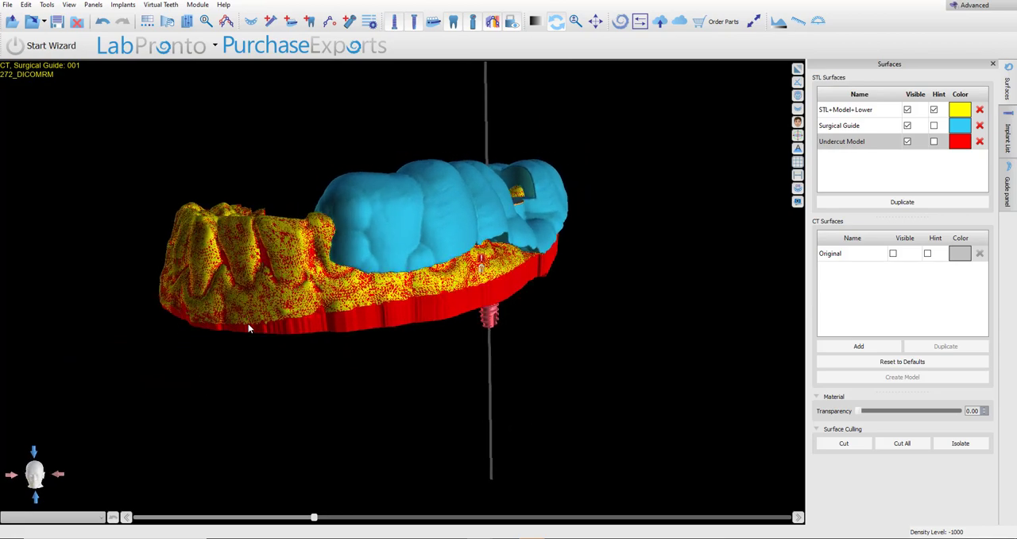